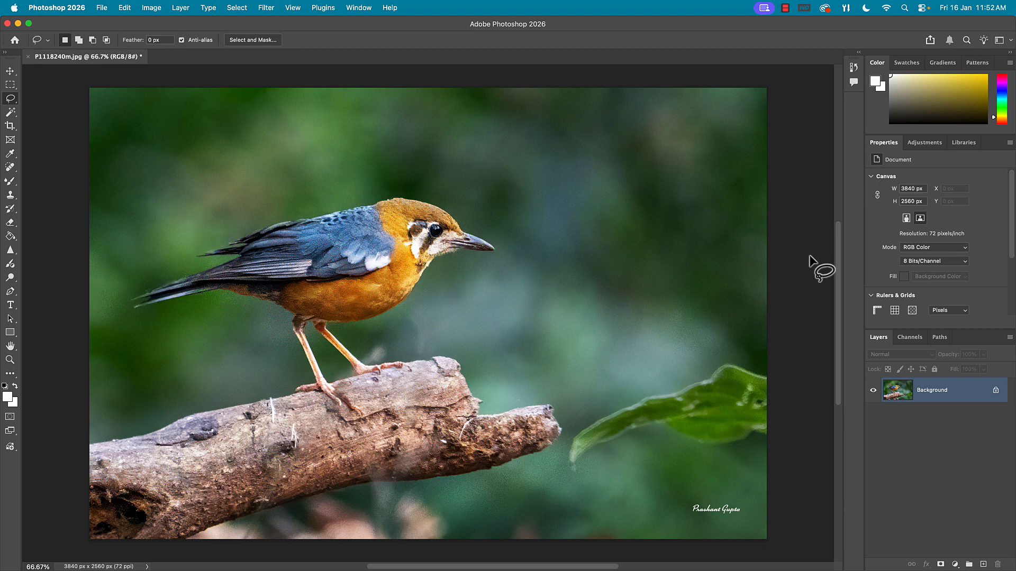
key(super+shift+a)
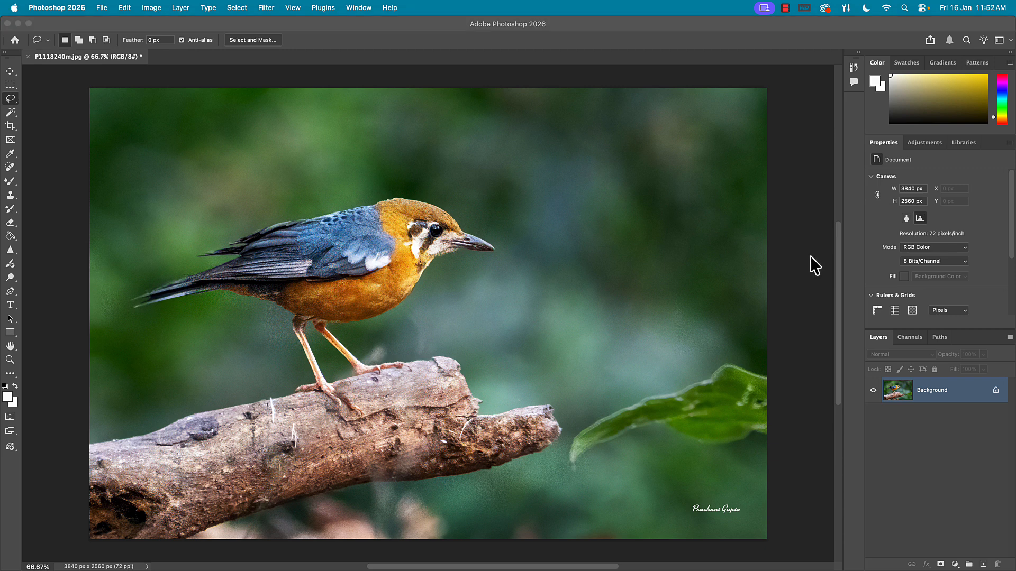
click(811, 257)
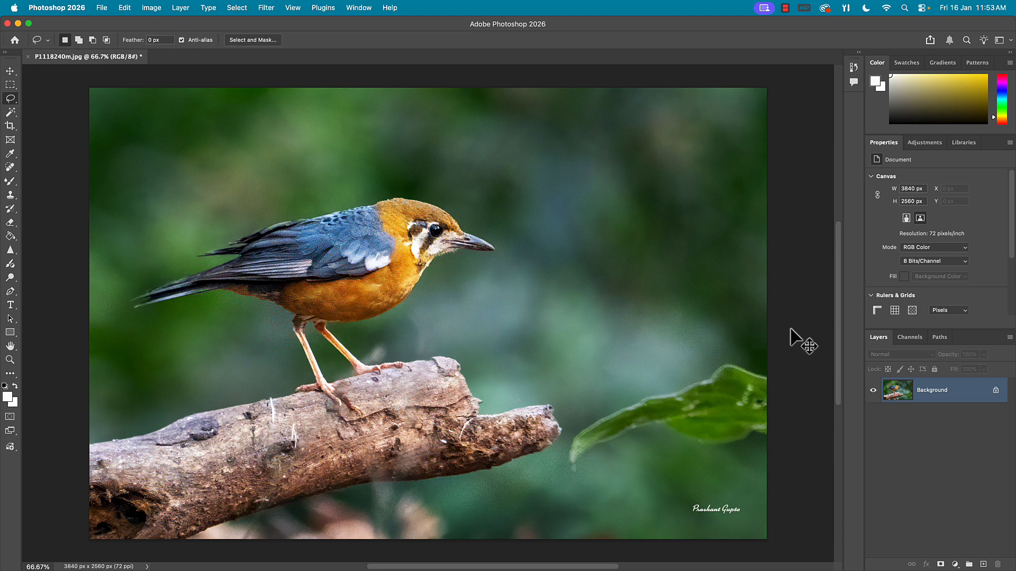
- Duplicate the Background layer and select the entire canvas on the copy
key(super+j)
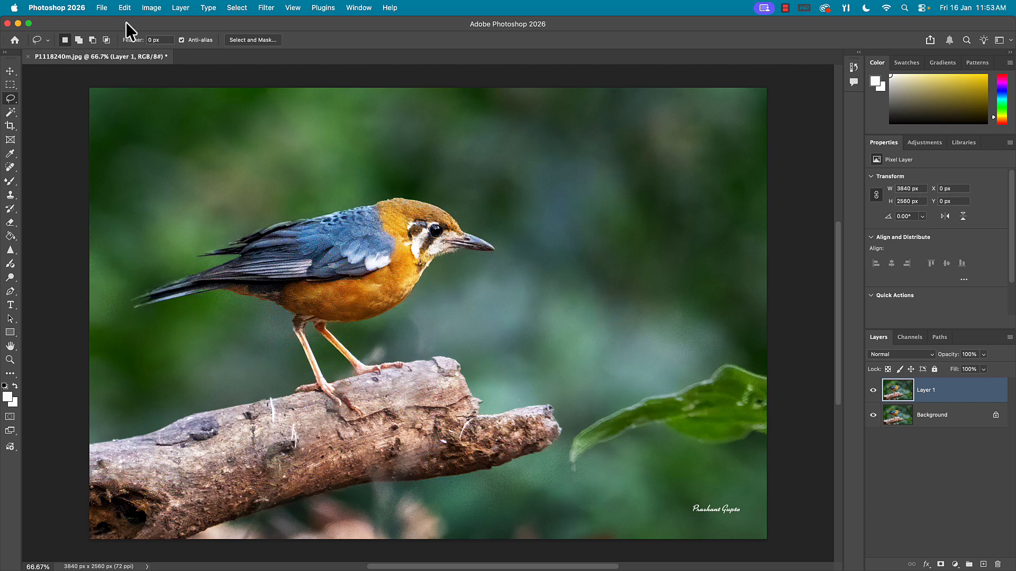
click(242, 9)
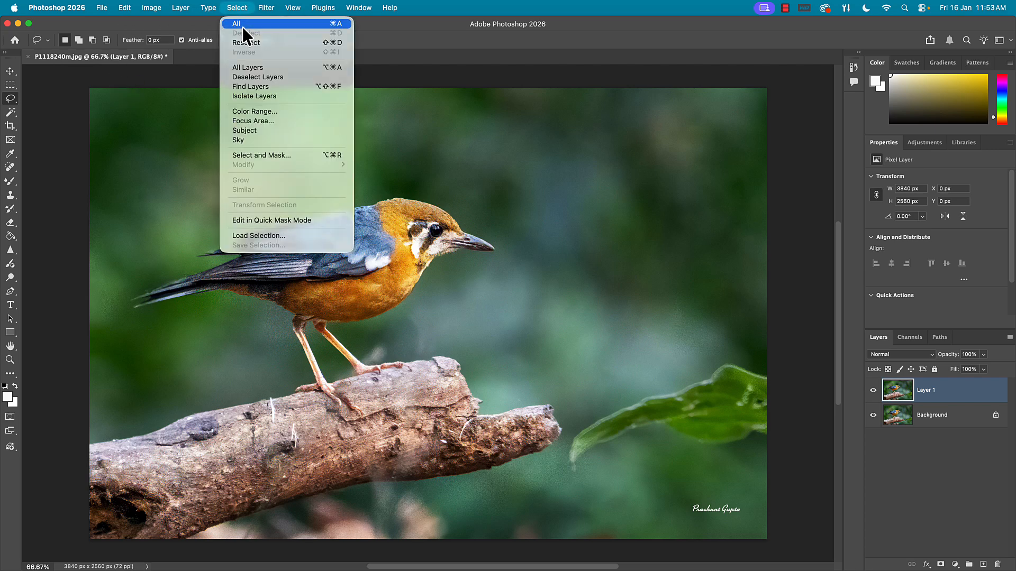
click(242, 27)
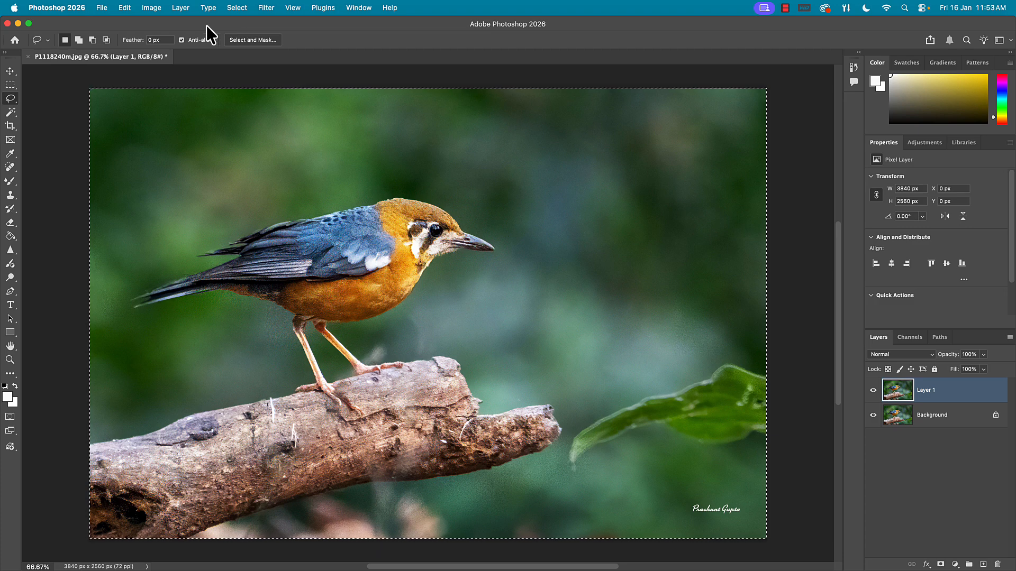
- Start a Generative Fill on the selection and choose the Gemini 3 (with Nano Banana Pro) model
click(124, 8)
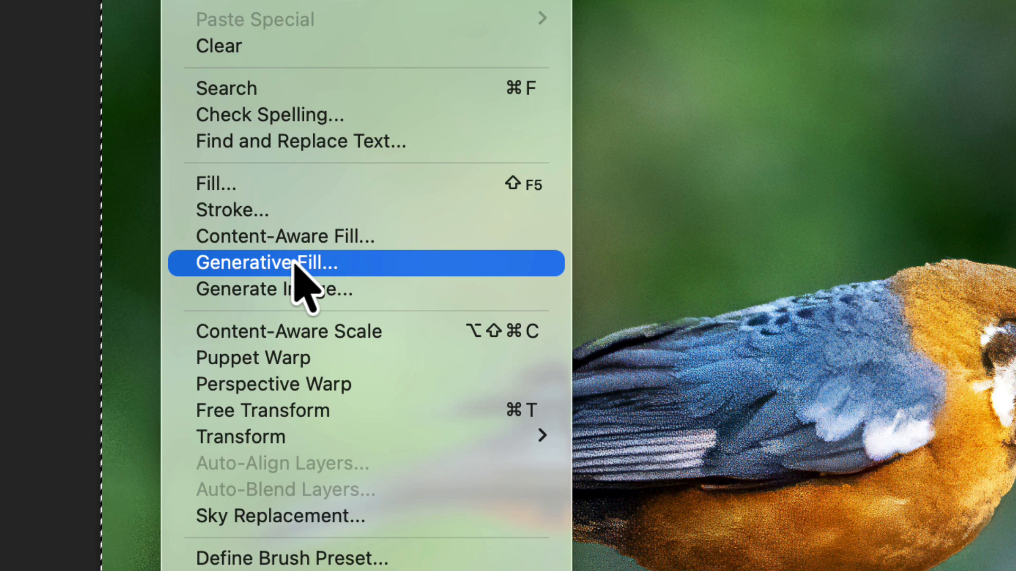
click(295, 263)
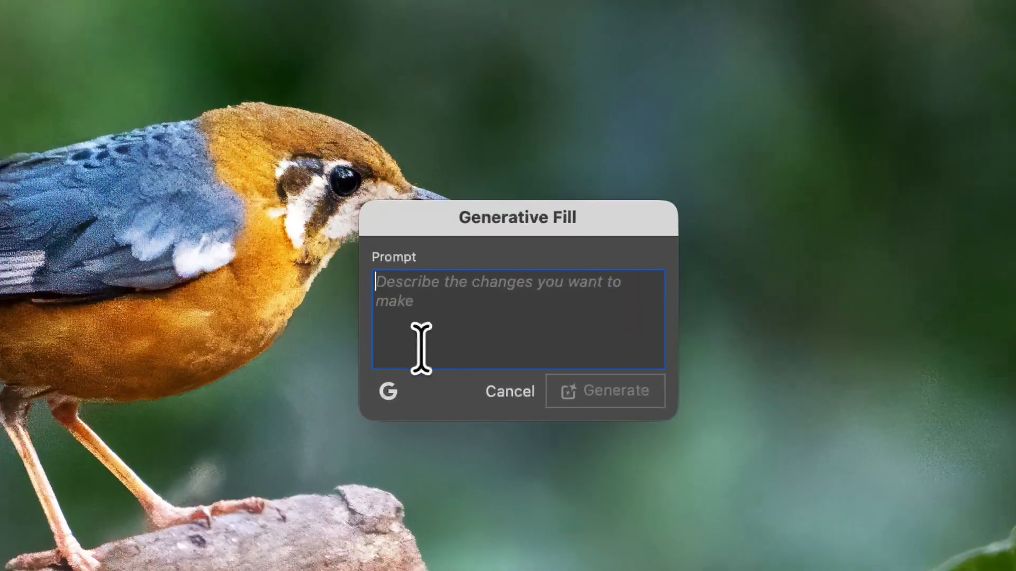
click(388, 391)
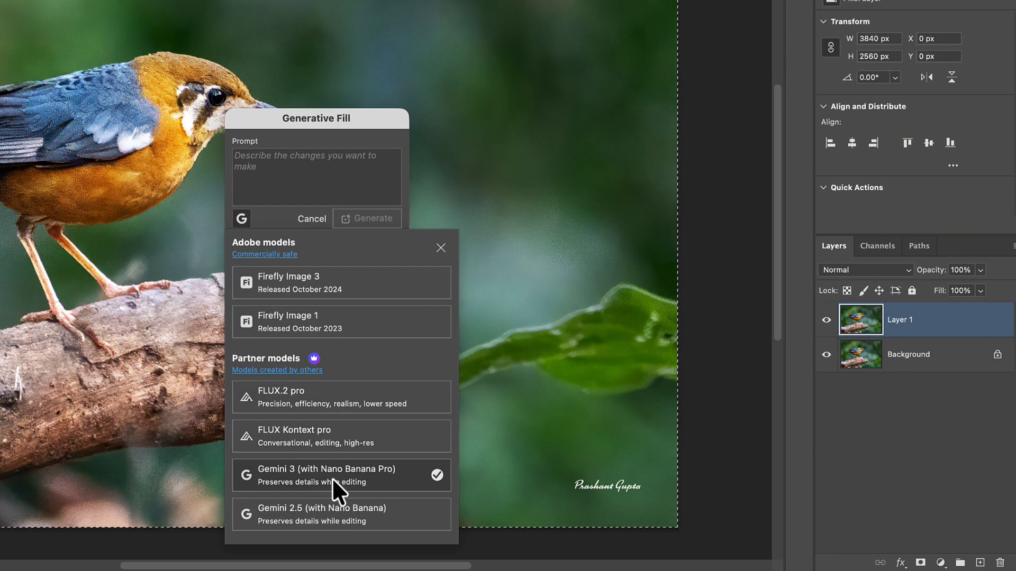
click(294, 474)
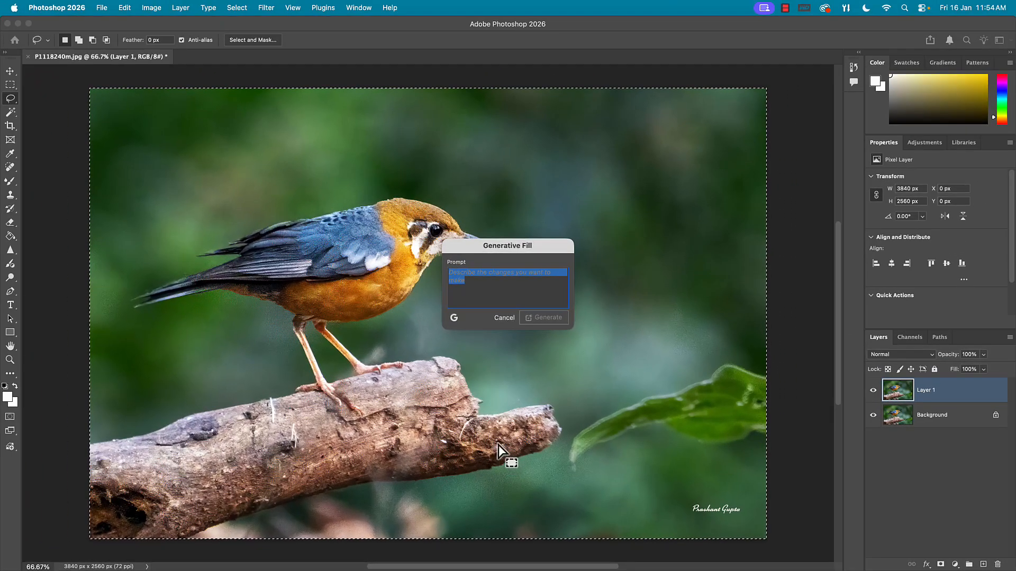
- Generate a fill with the prompt "water color painting, soft and dreamy look, keep the eyes sharp"
click(454, 273)
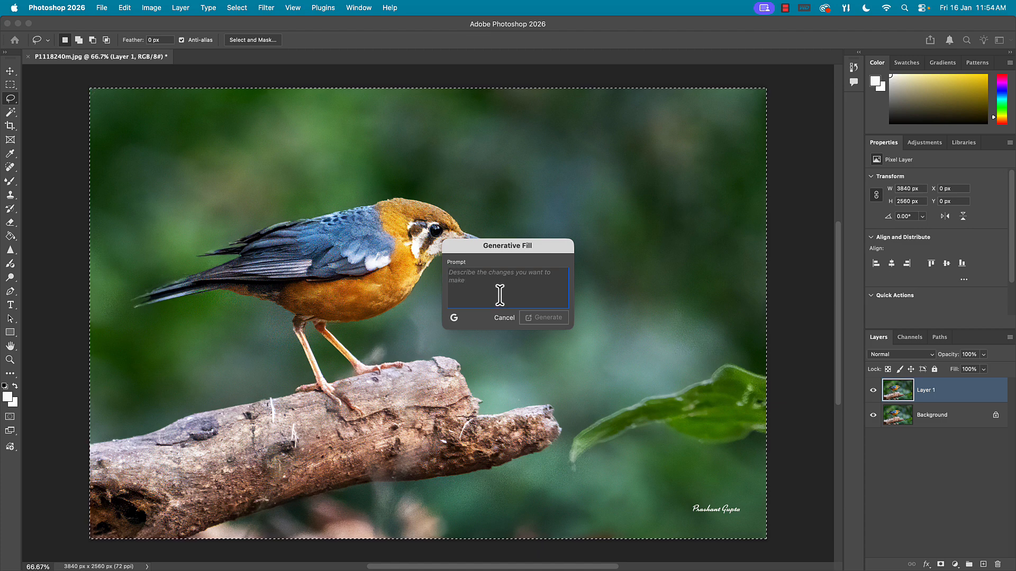
text(water )
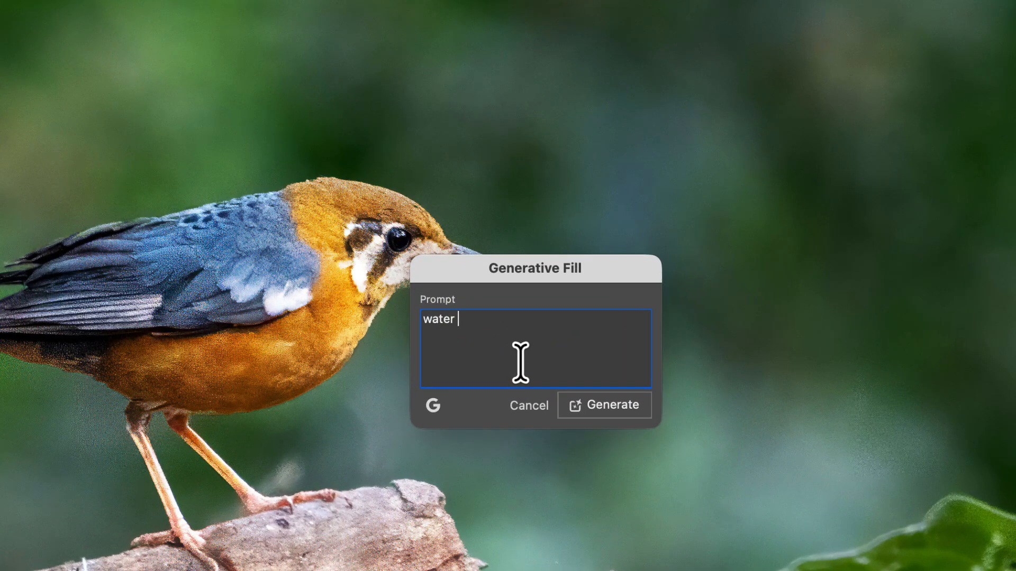
text(color painting,)
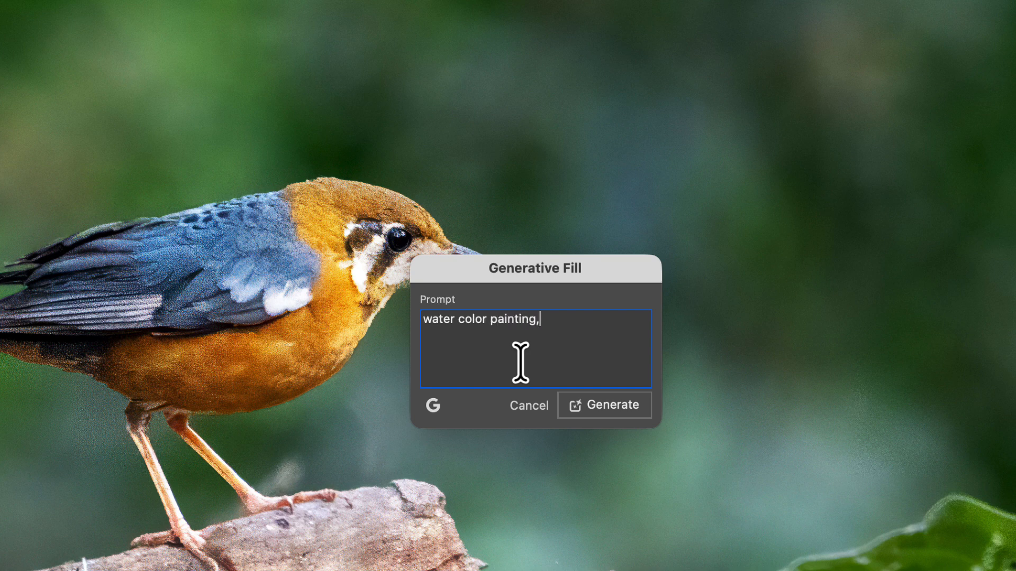
text( soft and dreamy)
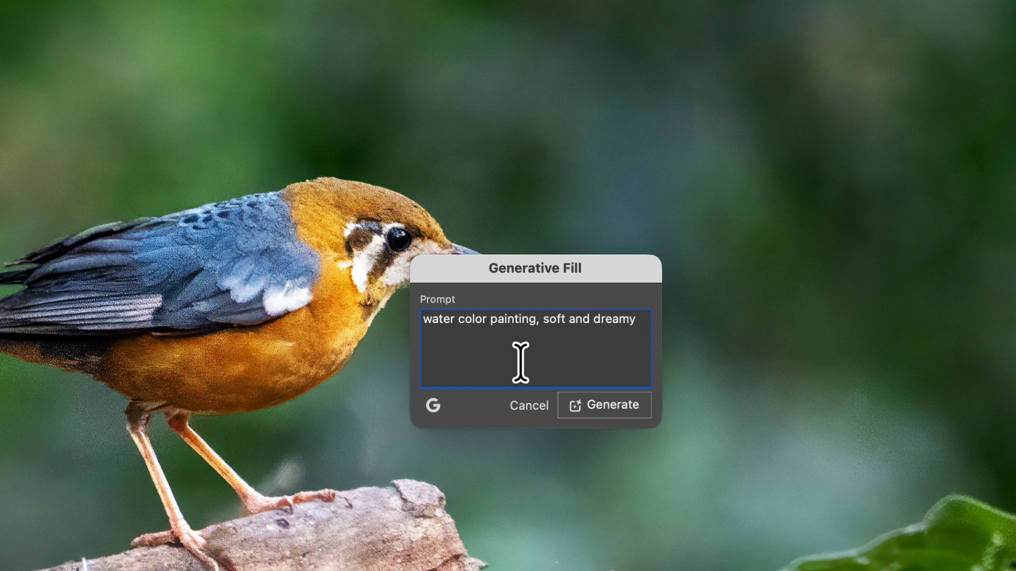
text( look, keep the eyes sharp)
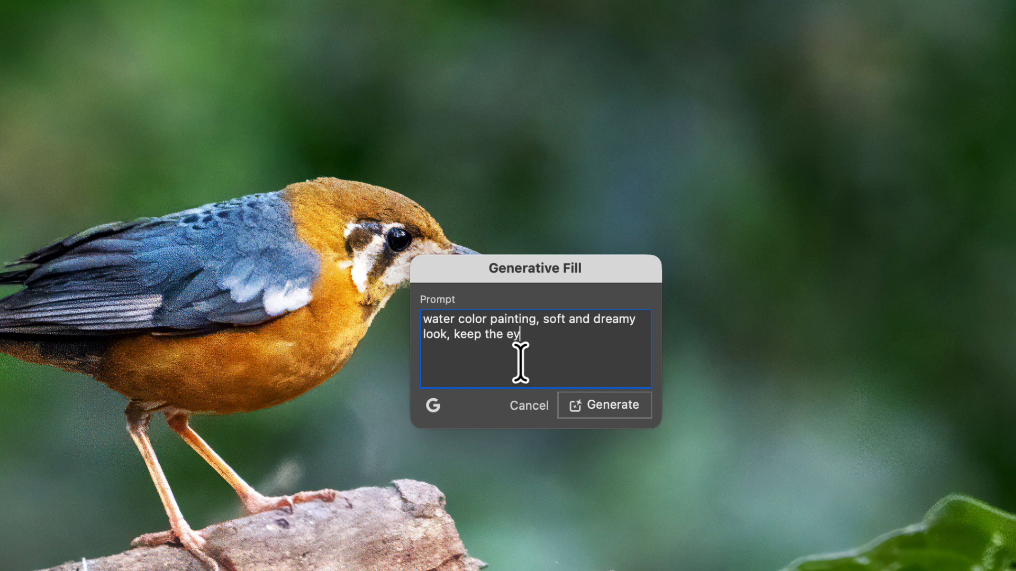
click(604, 411)
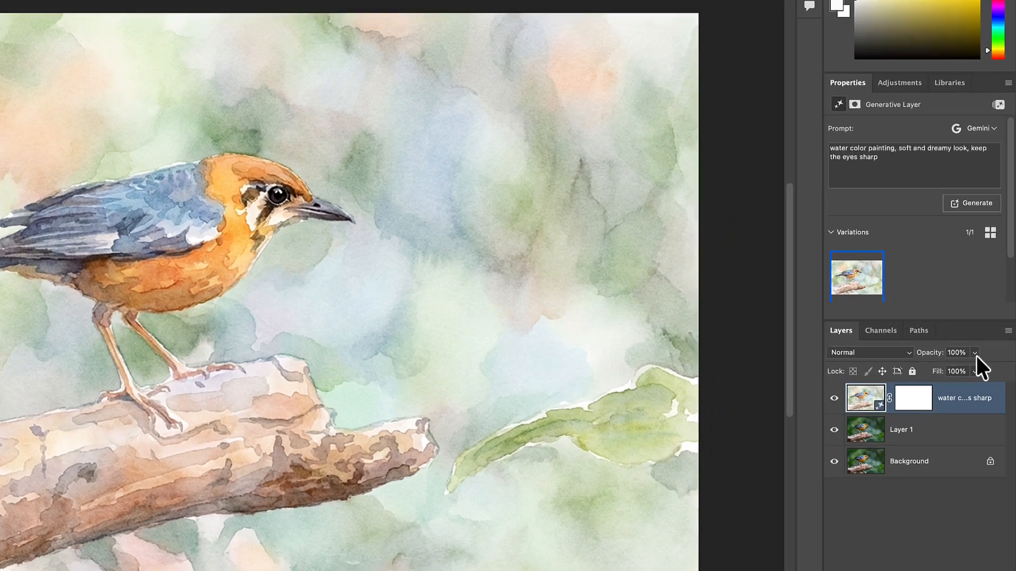
- Lower the generated watercolor layer's opacity to 70% to blend it with the photo
click(984, 354)
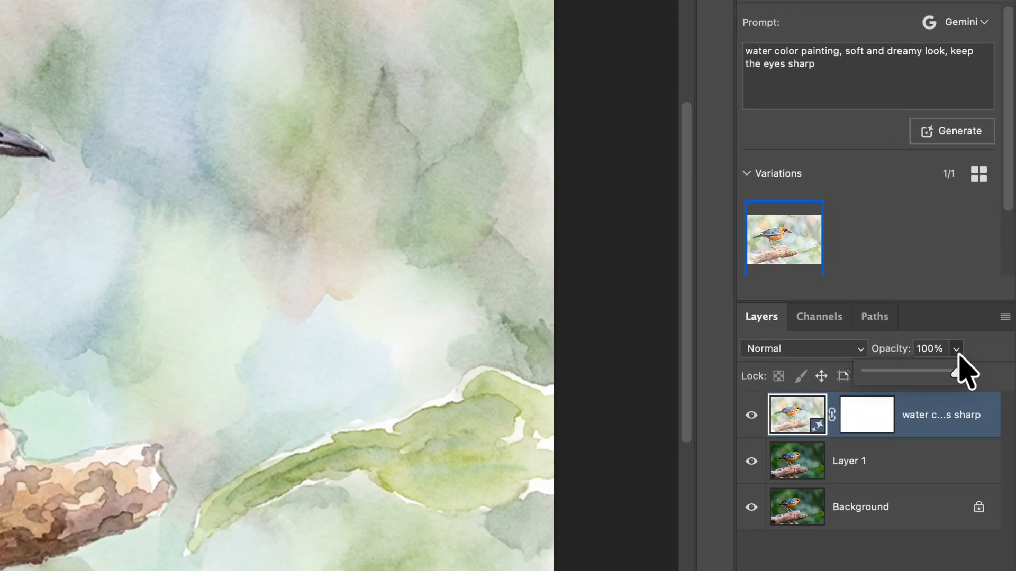
mouse_move(955, 373)
mouse_down()
mouse_move(932, 376)
mouse_move(961, 374)
mouse_up()
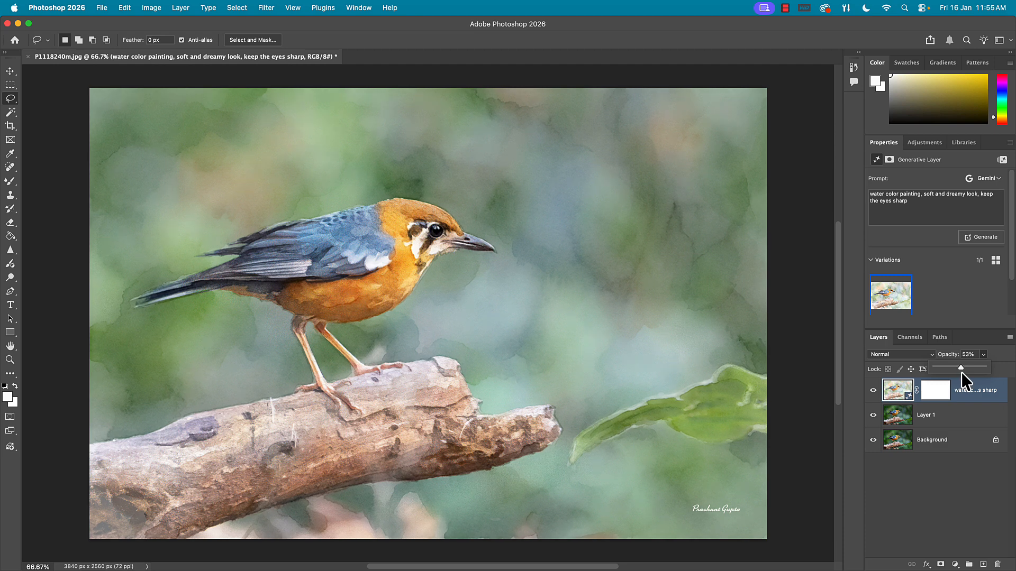
drag(961, 372, 964, 371)
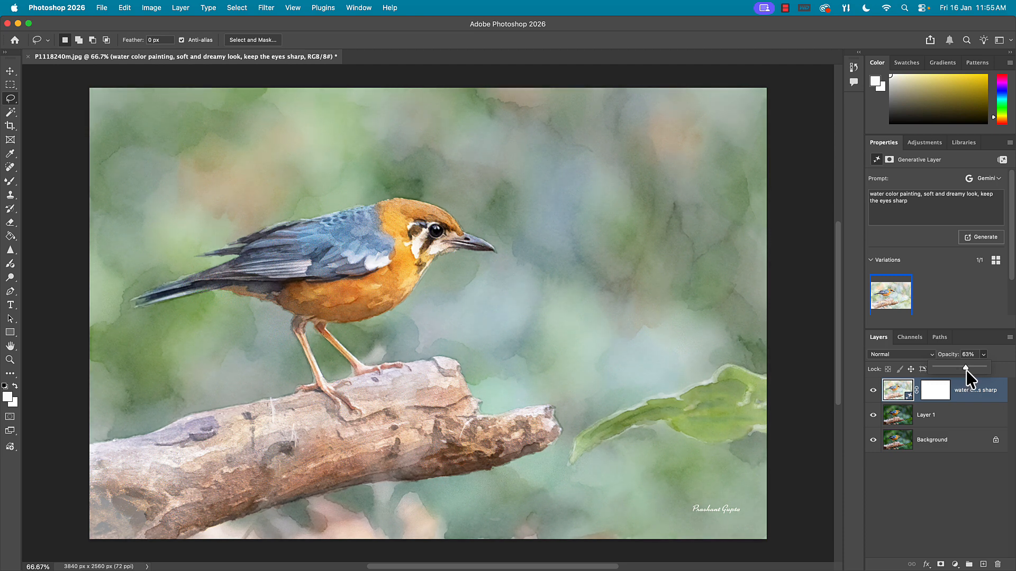
drag(969, 370, 970, 369)
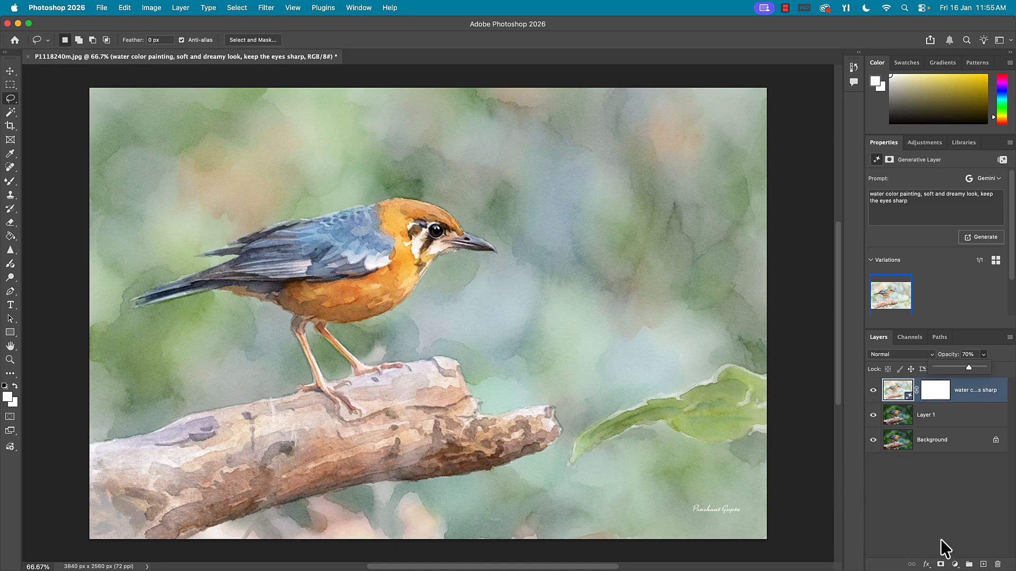
- Add a Hue/Saturation adjustment layer above the watercolor, try an overall saturation of +20, and undo that saturation change
click(955, 564)
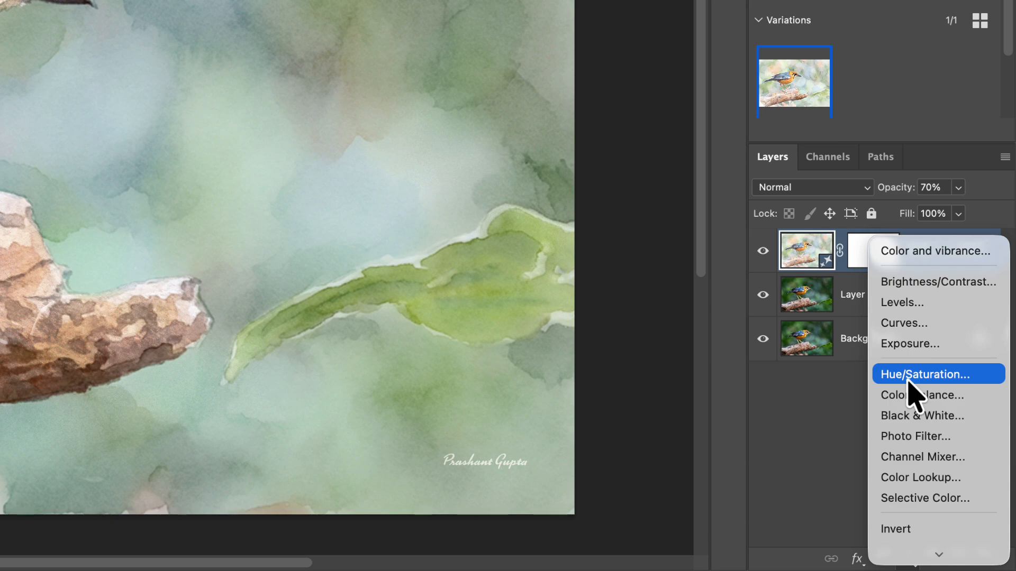
click(908, 375)
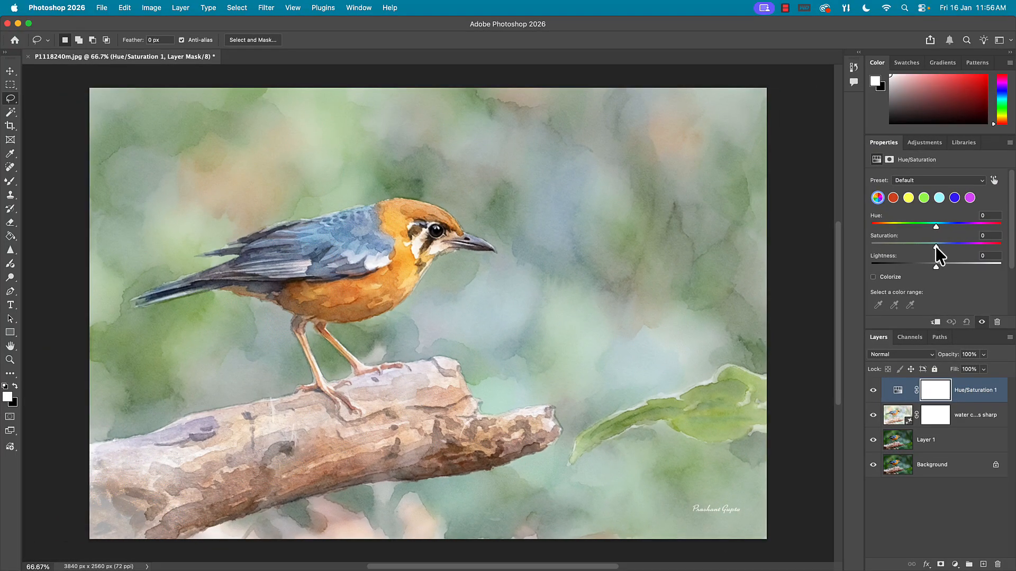
drag(936, 247, 955, 247)
key(super+z)
- Try saturation changes on individual color ranges, set the yellows' saturation to +8, and slightly raise the overall saturation
click(926, 199)
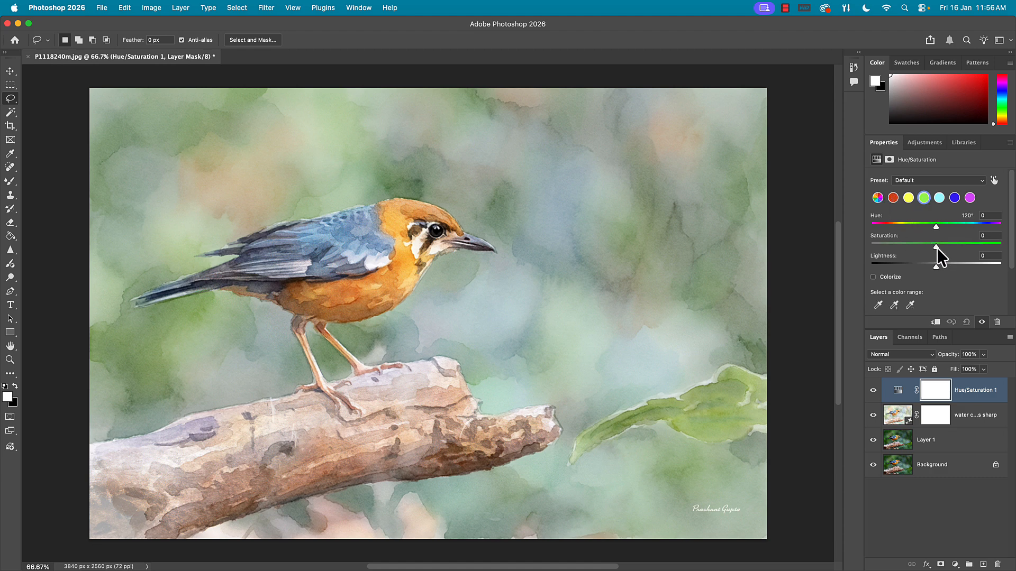
drag(937, 248, 938, 248)
mouse_move(938, 248)
mouse_down()
mouse_move(954, 246)
mouse_move(936, 248)
mouse_up()
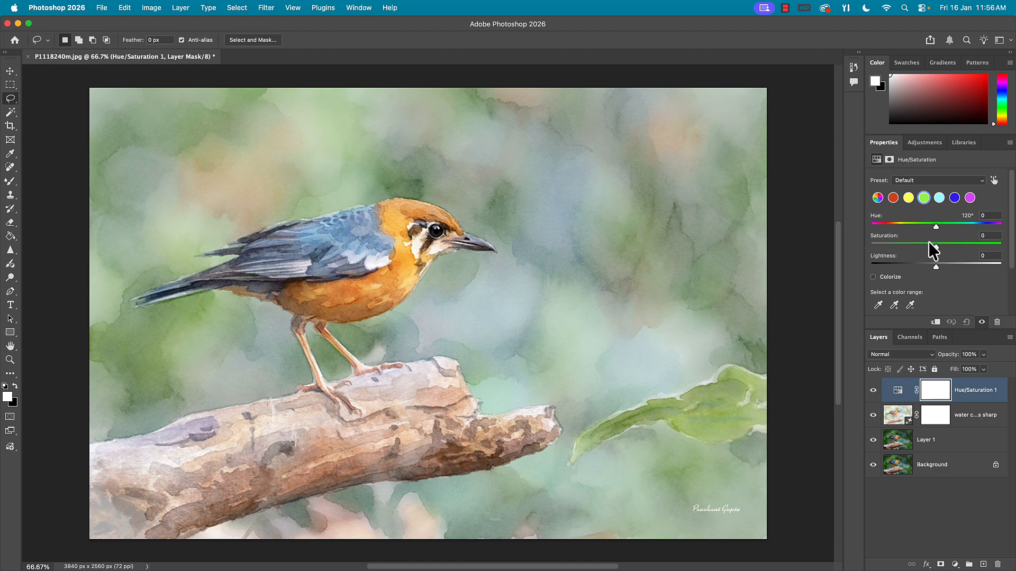
click(893, 198)
mouse_move(936, 248)
mouse_down()
mouse_move(952, 248)
mouse_move(942, 248)
mouse_up()
click(909, 199)
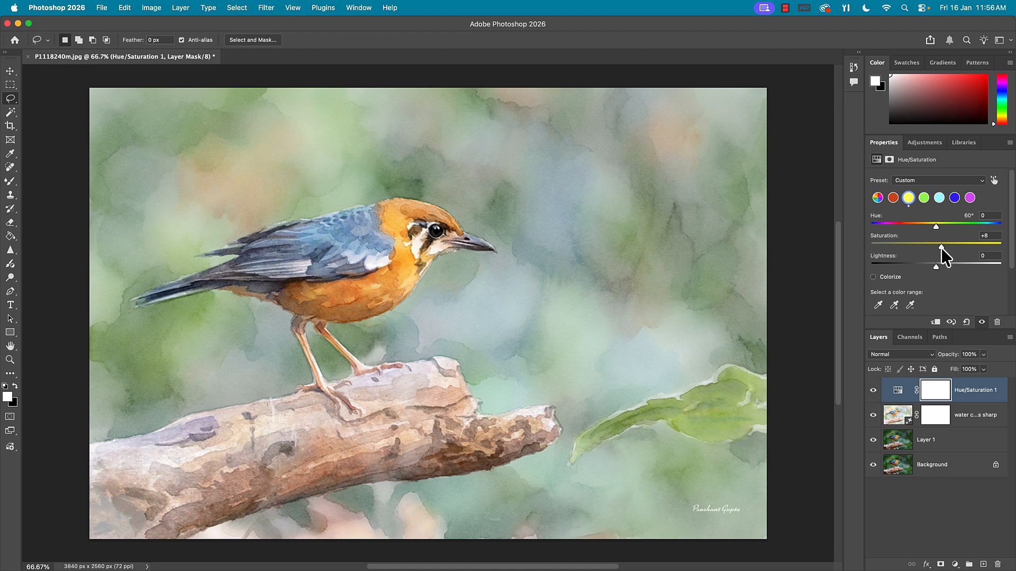
click(877, 198)
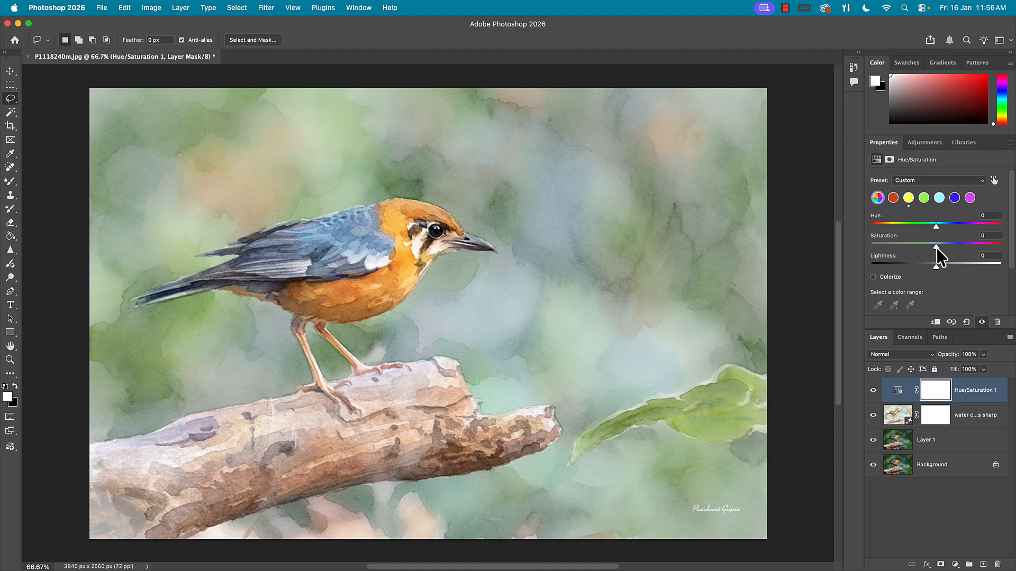
drag(940, 247, 942, 247)
- Delete the Hue/Saturation and watercolor layers, and select the entire canvas on Layer 1
shift+click(964, 422)
key(Delete)
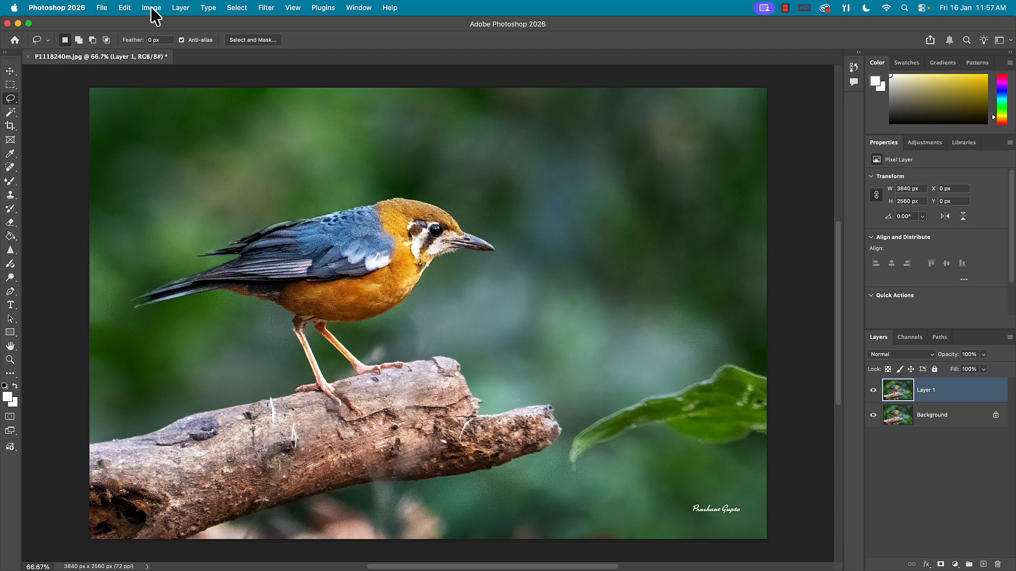
click(120, 9)
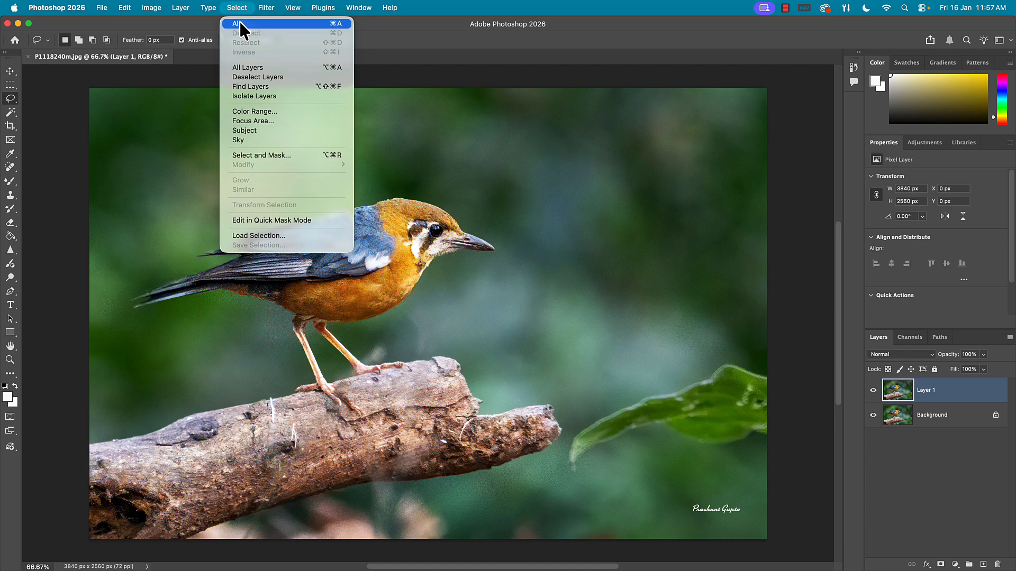
click(239, 23)
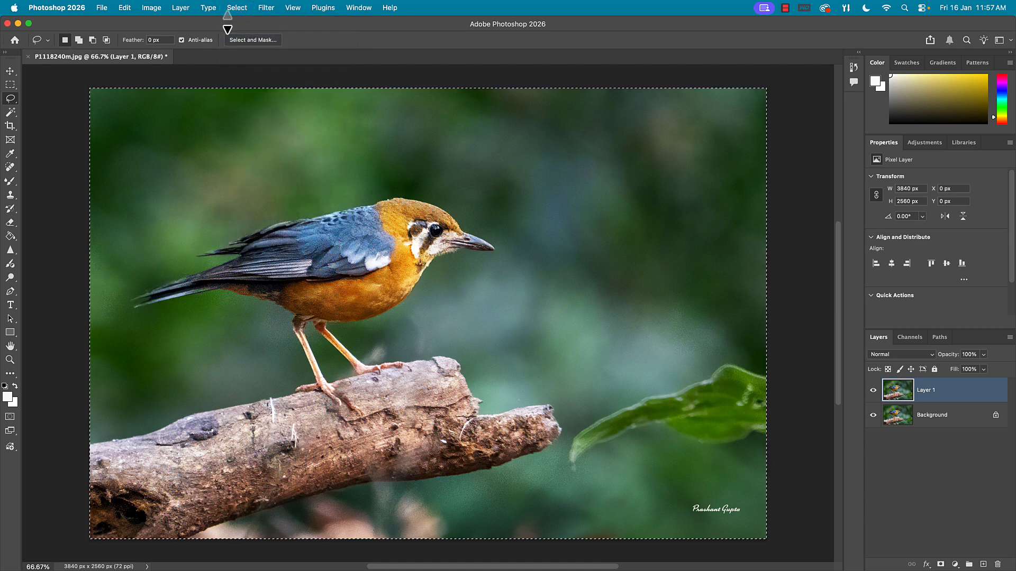
- Run Generative Fill on the selected canvas with the prompt "oil painting, vangogh style"
click(126, 8)
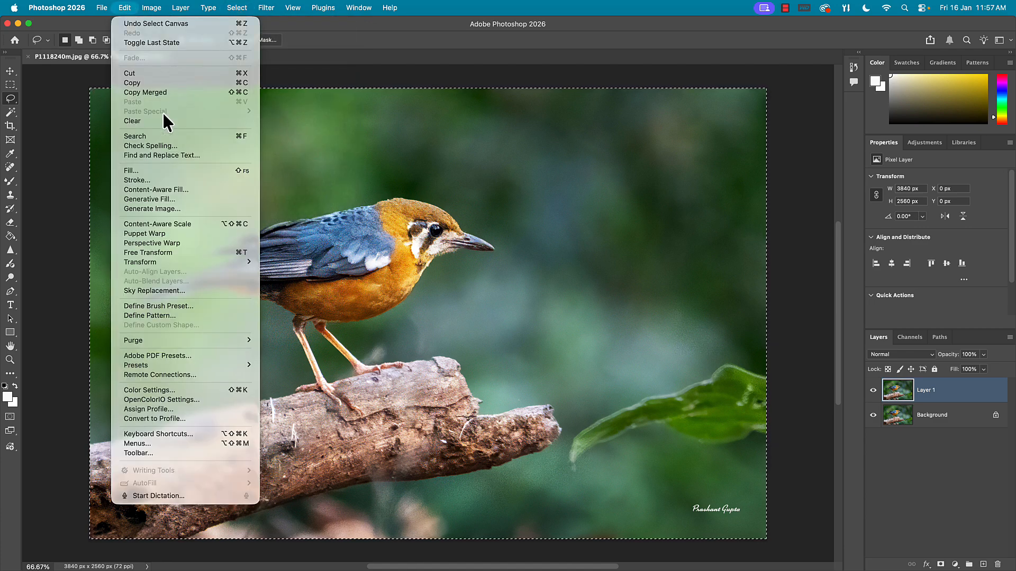
click(150, 201)
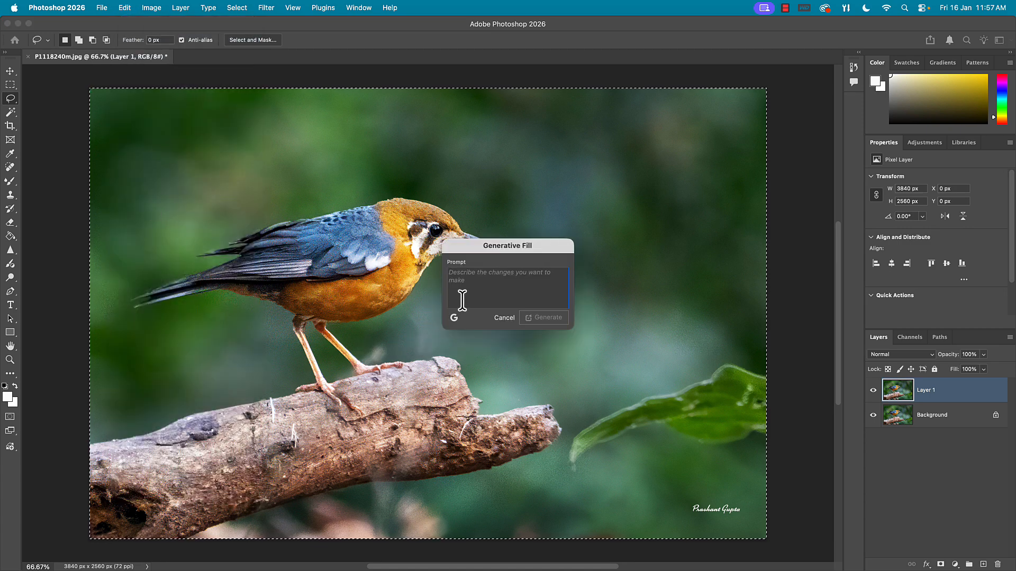
text(o)
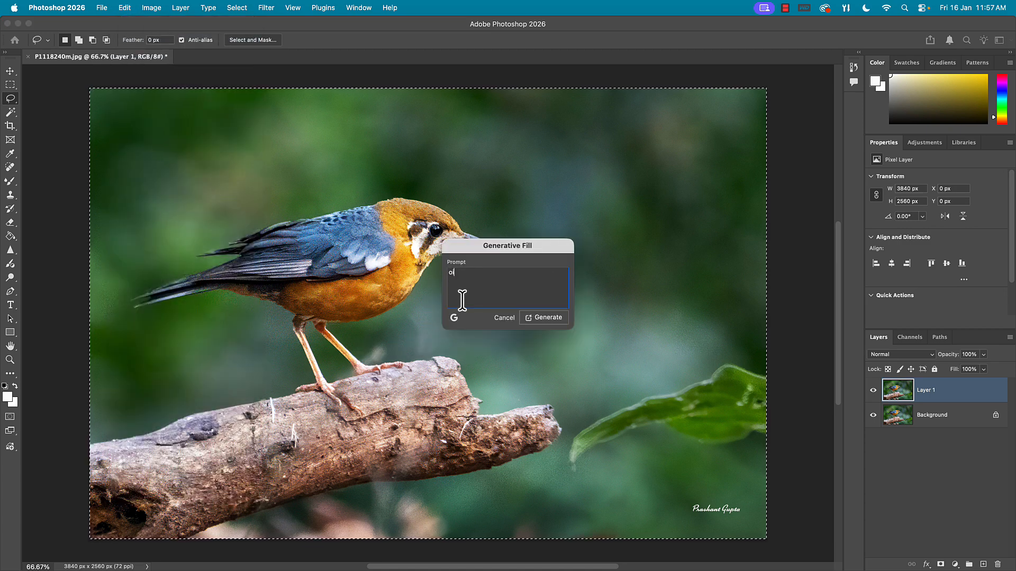
text(il paintin)
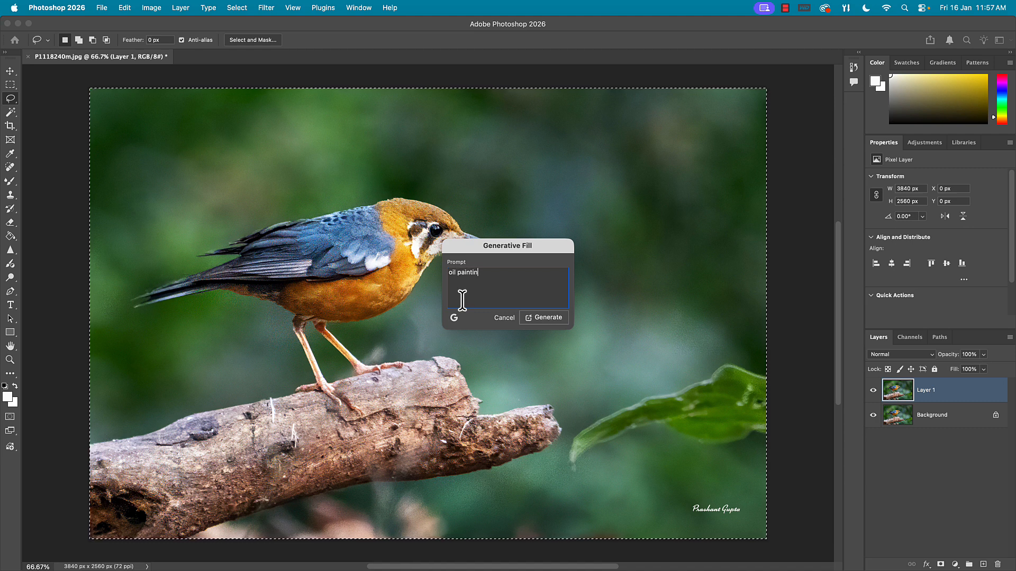
text(g, )
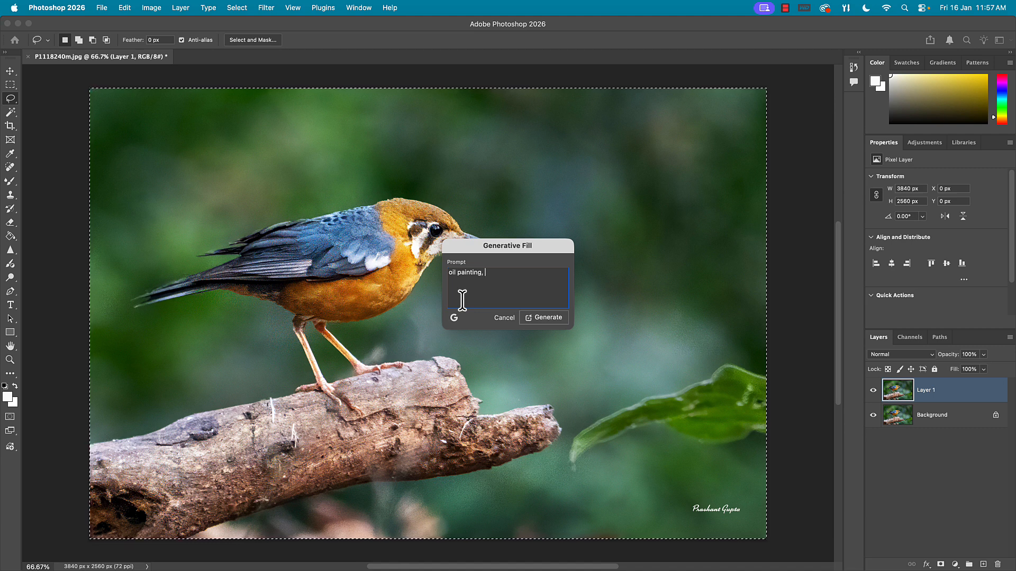
text(vangof)
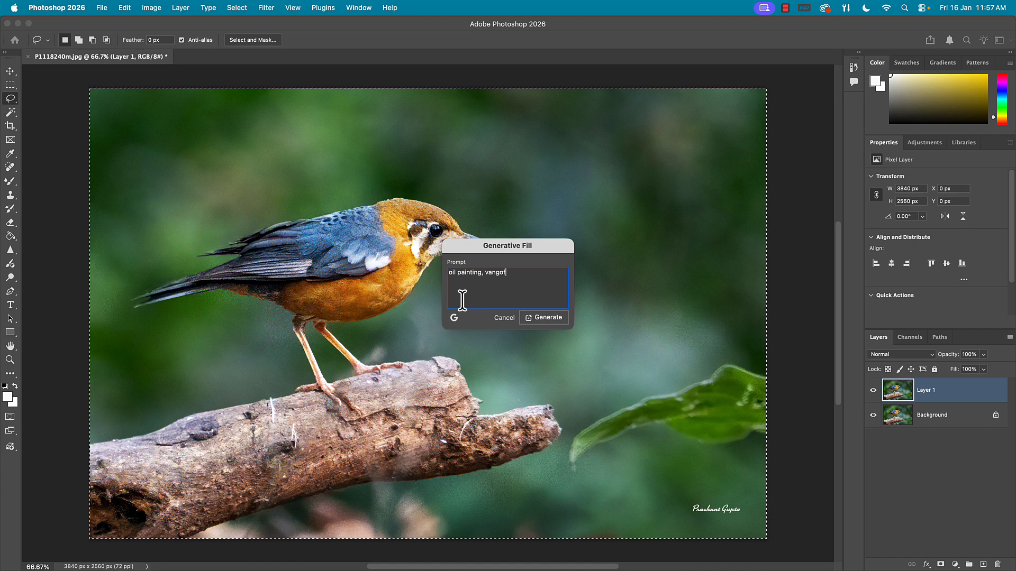
text(h)
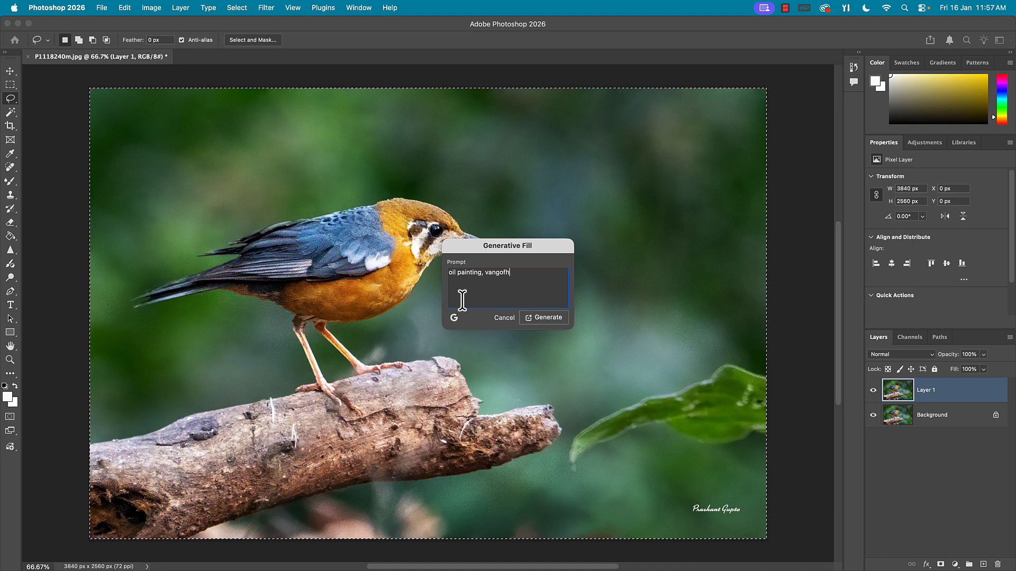
key(BackSpace)
key(BackSpace)
text(gh style)
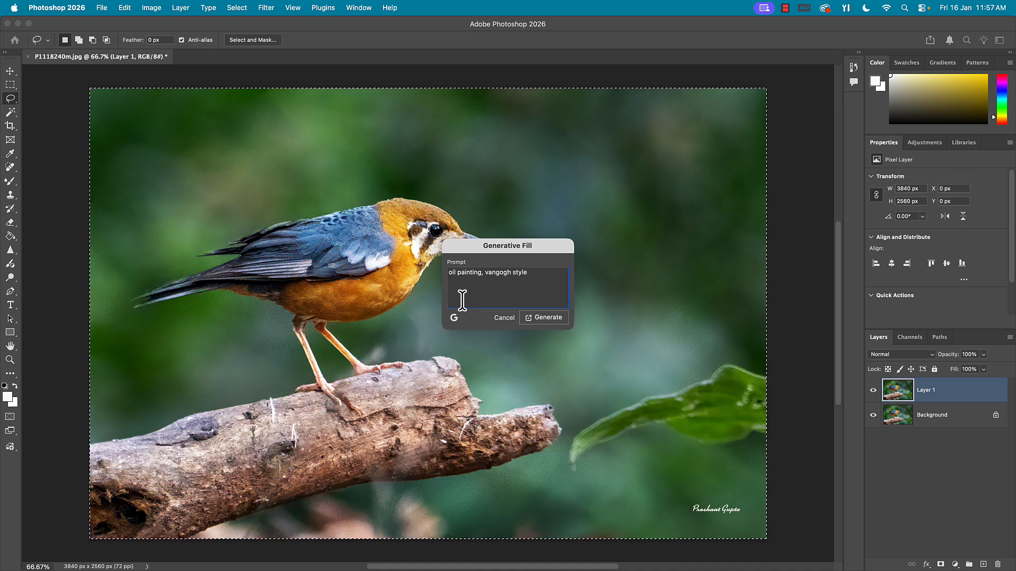
click(542, 318)
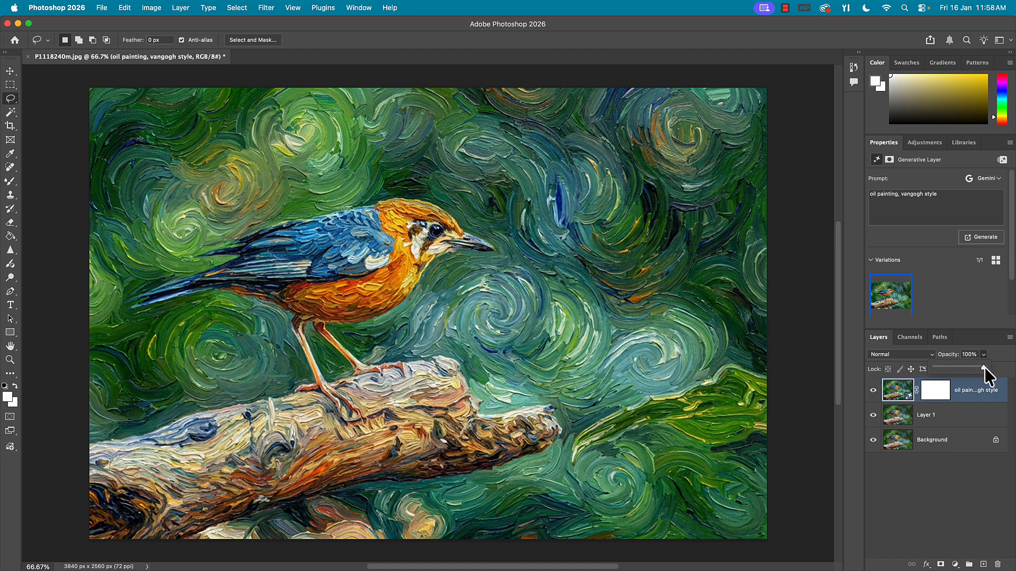
- Try the Van Gogh style layer at 50% opacity, and delete that generated layer
drag(986, 367, 960, 367)
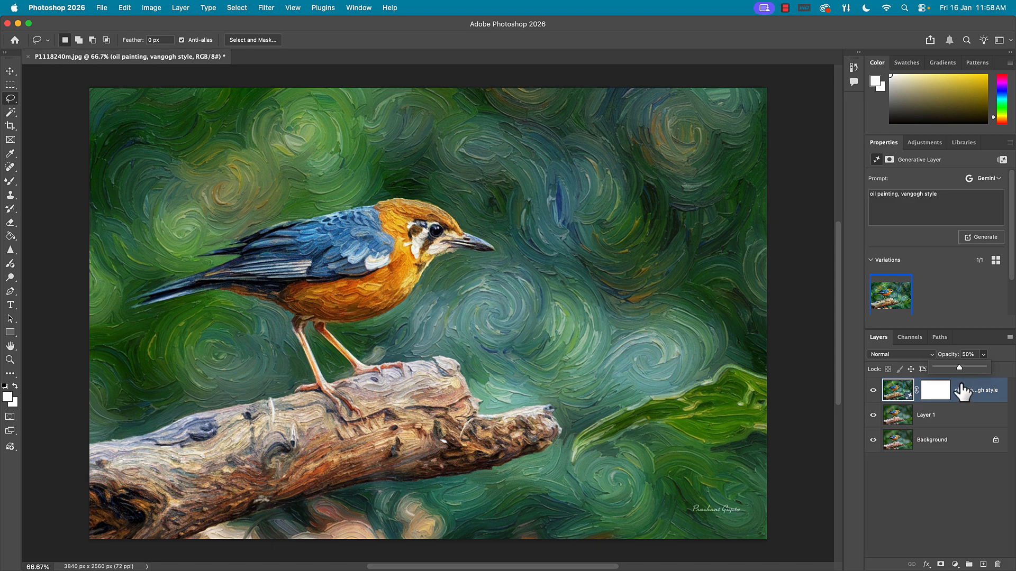
click(963, 391)
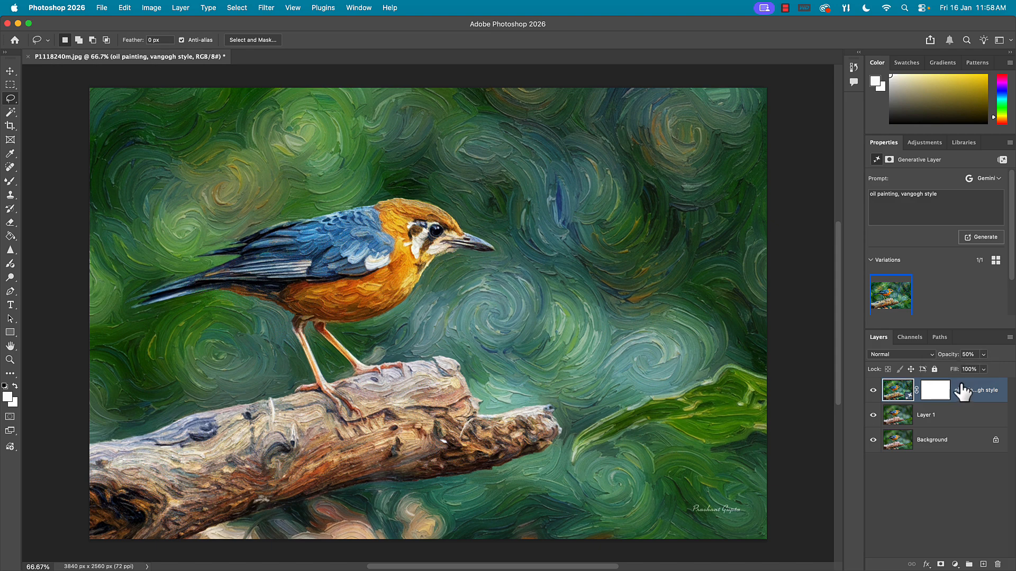
click(998, 565)
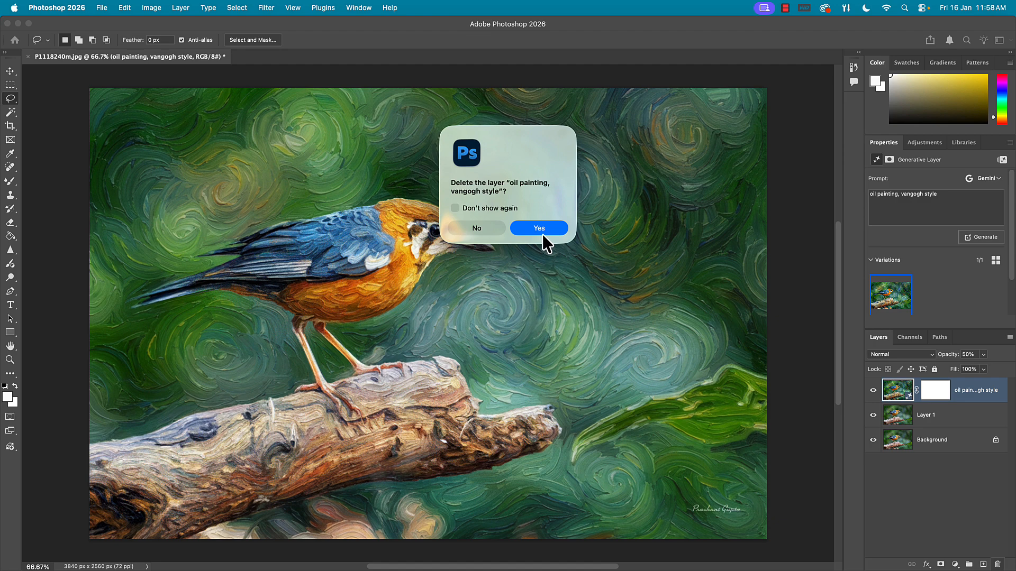
click(540, 228)
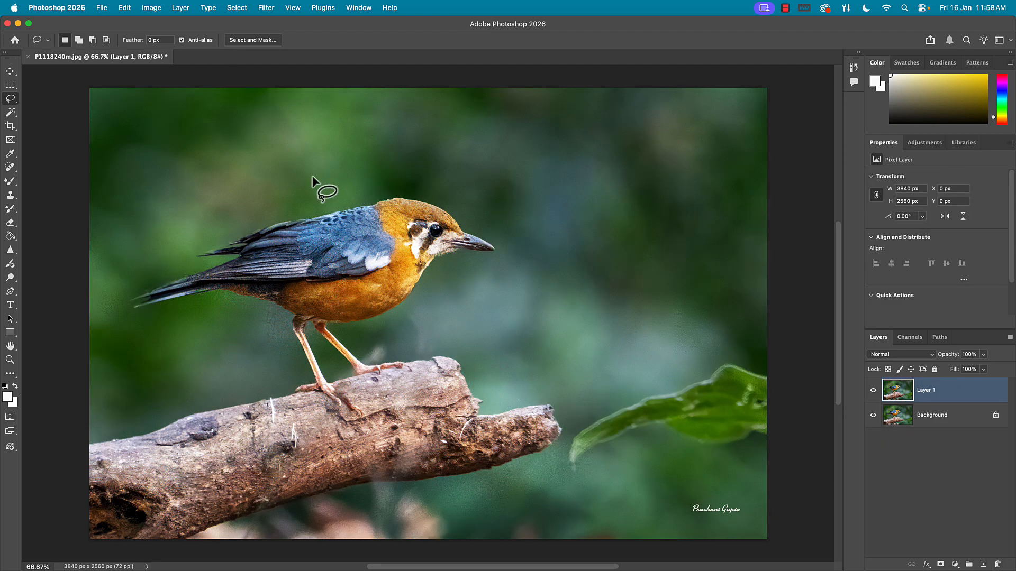
- Select the entire canvas on Layer 1 and run Generative Fill with the prompt "oil painting, soft dreamy look"
click(237, 9)
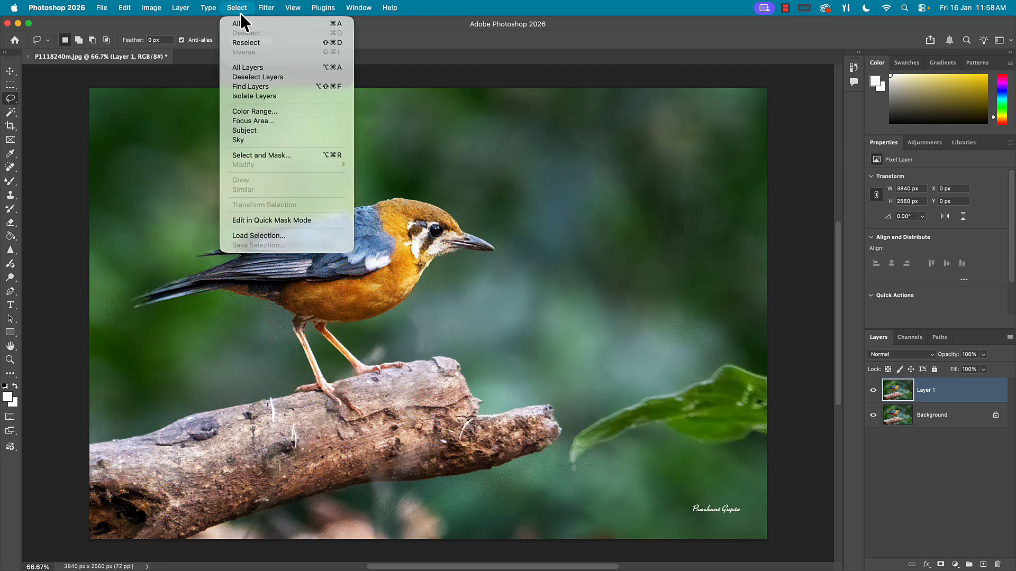
click(233, 24)
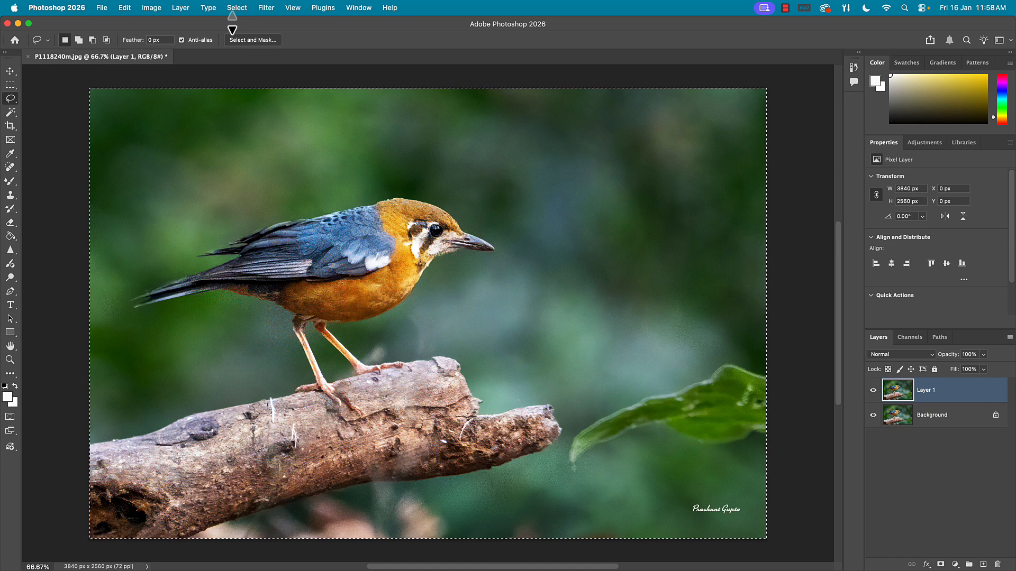
click(125, 9)
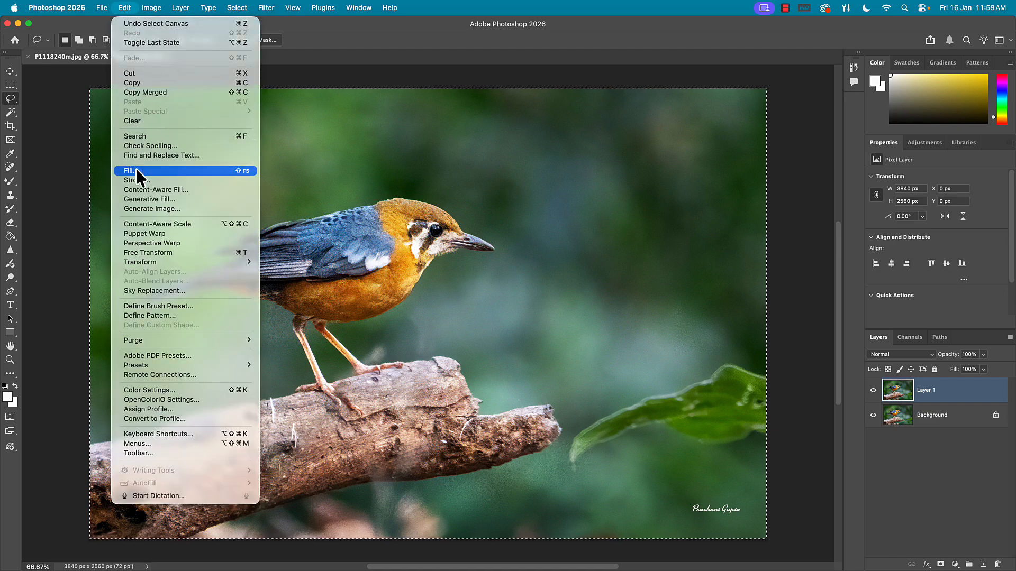
click(143, 199)
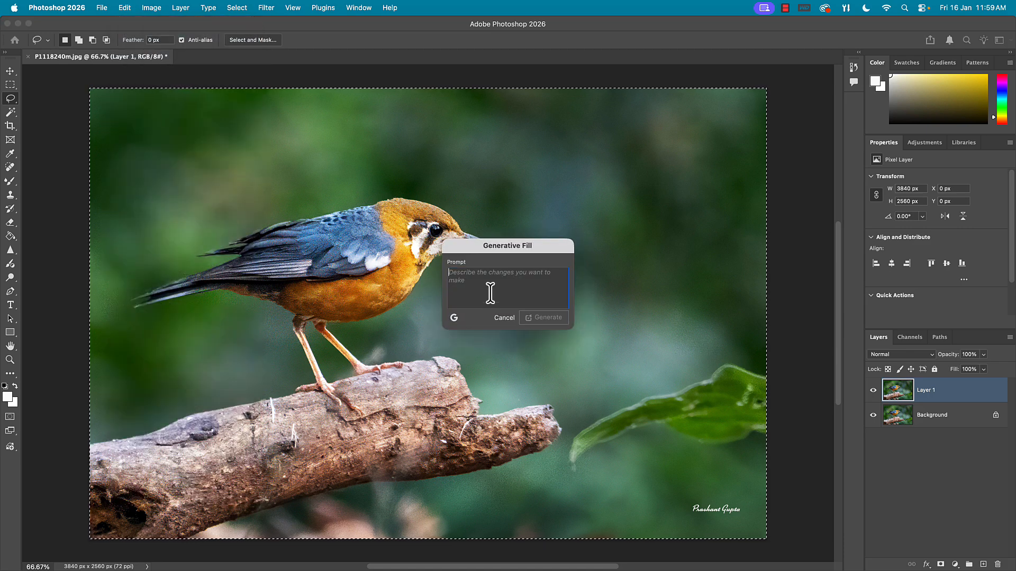
text(oil paint)
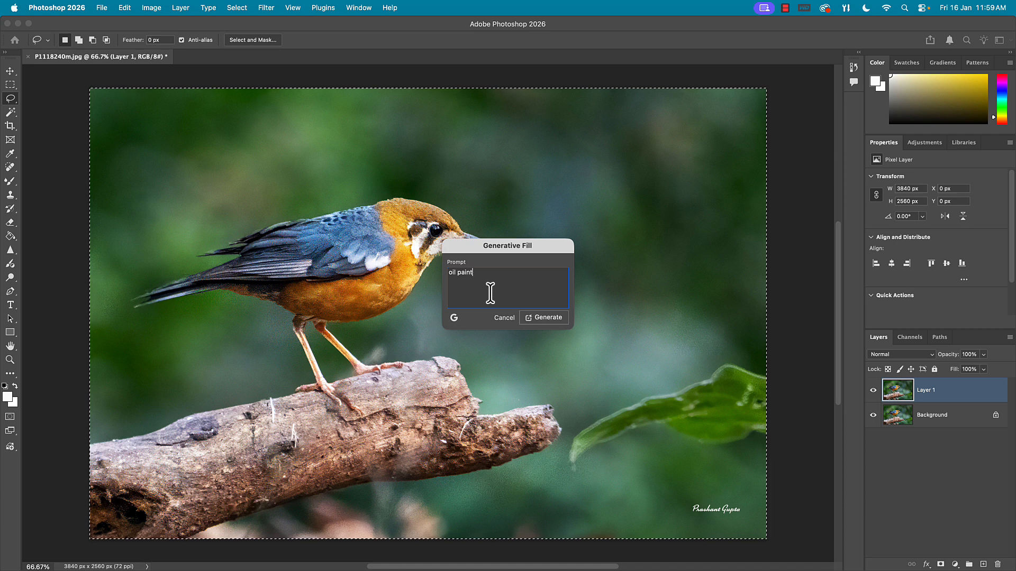
text(ing, )
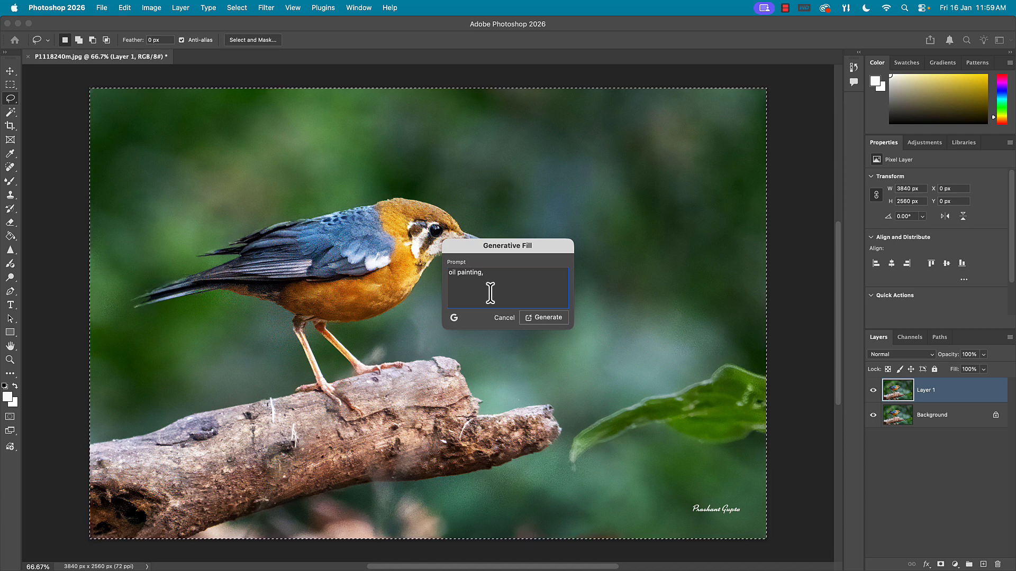
text(soft dream)
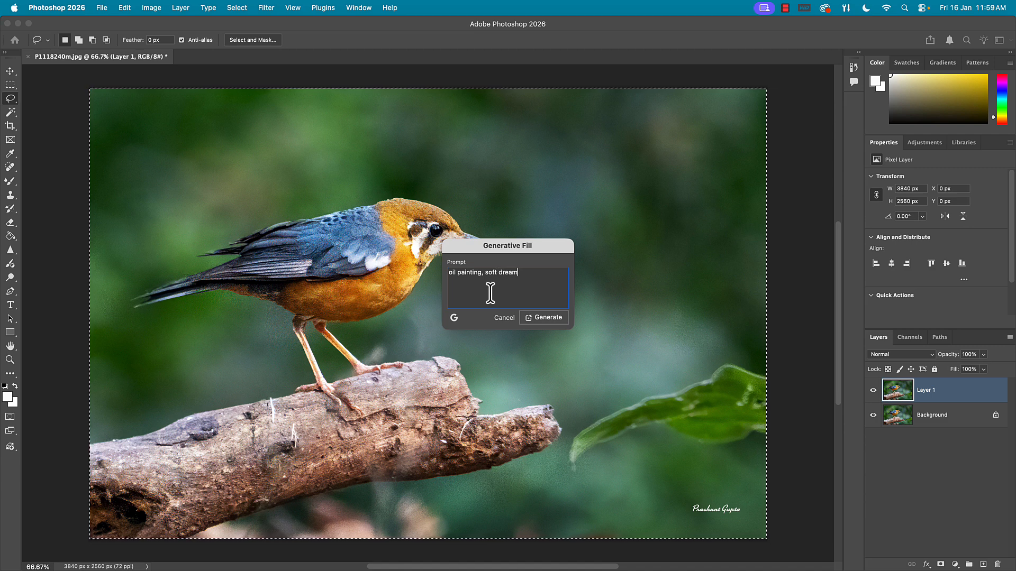
text(y look)
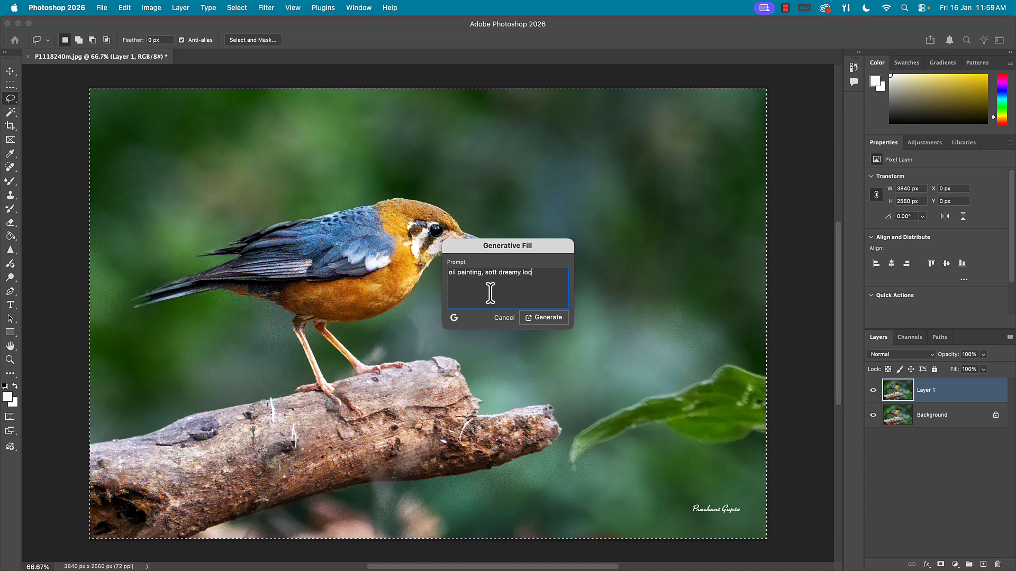
click(538, 316)
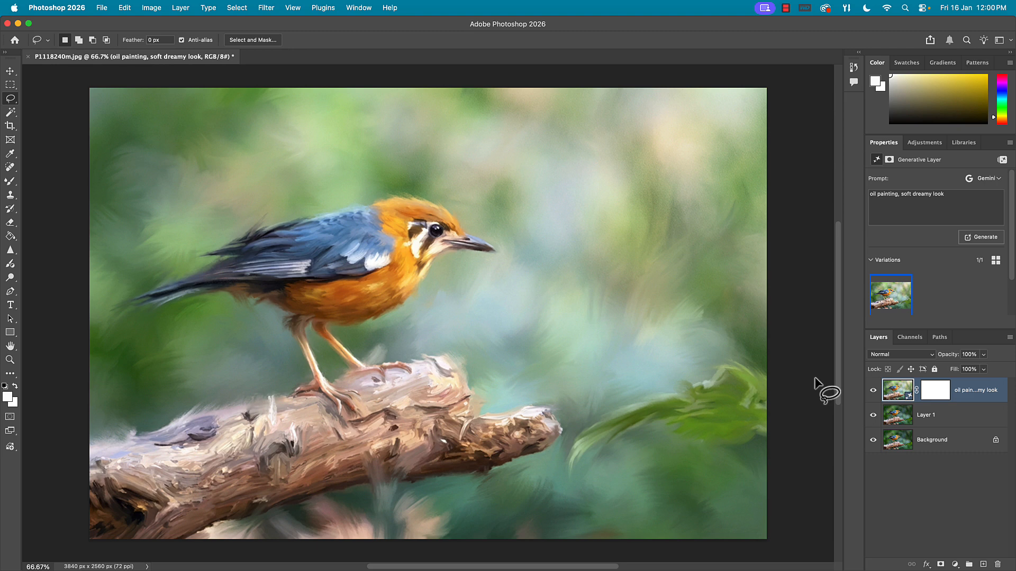
- Lower the soft dreamy oil painting layer's opacity to 71% to blend it with the photo
click(986, 357)
drag(983, 369, 971, 369)
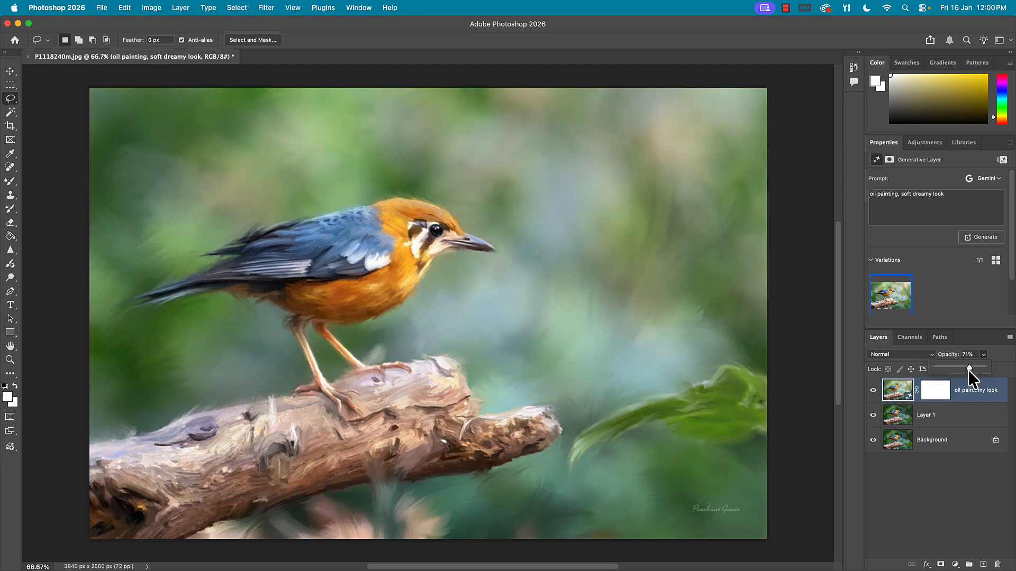